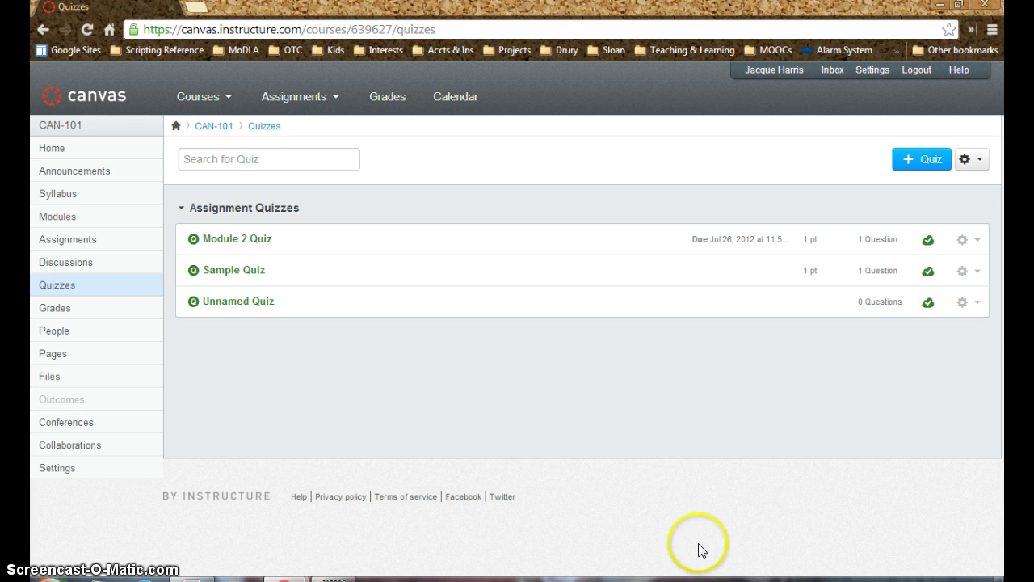
# Open the Module 2 Quiz in the CAN-101 course for editing.
pyautogui.click(221, 273)
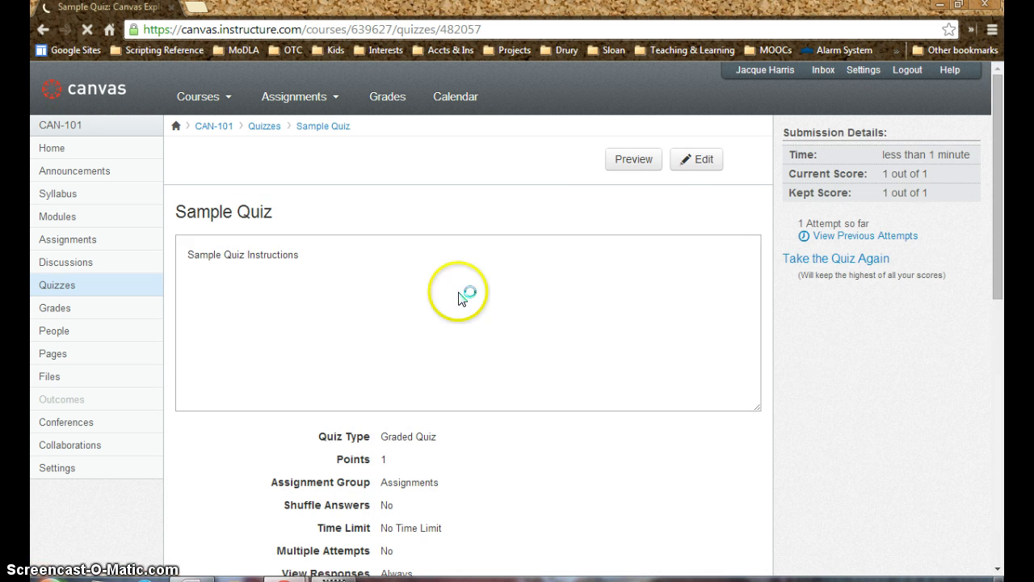
pyautogui.click(695, 164)
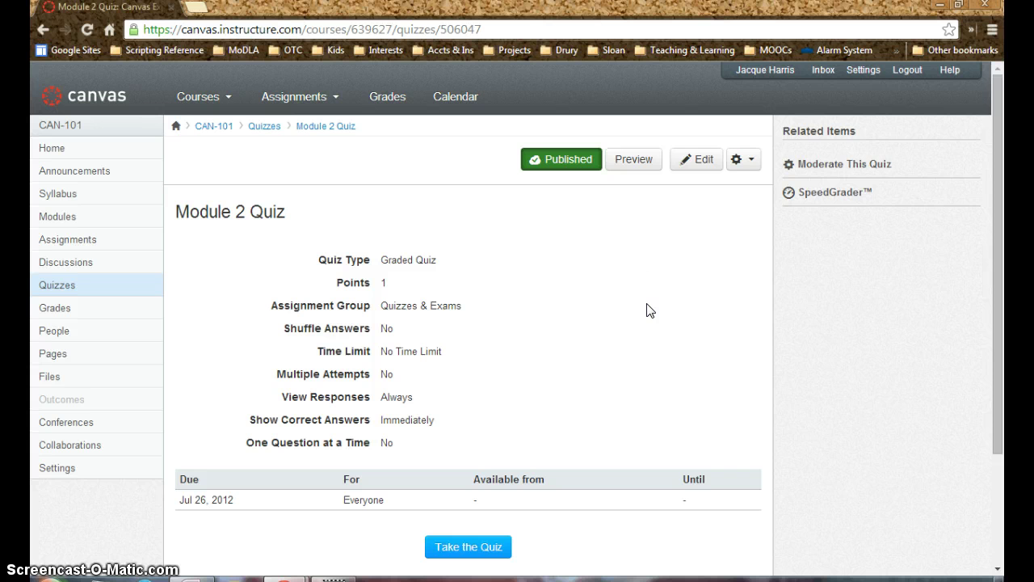
pyautogui.click(683, 160)
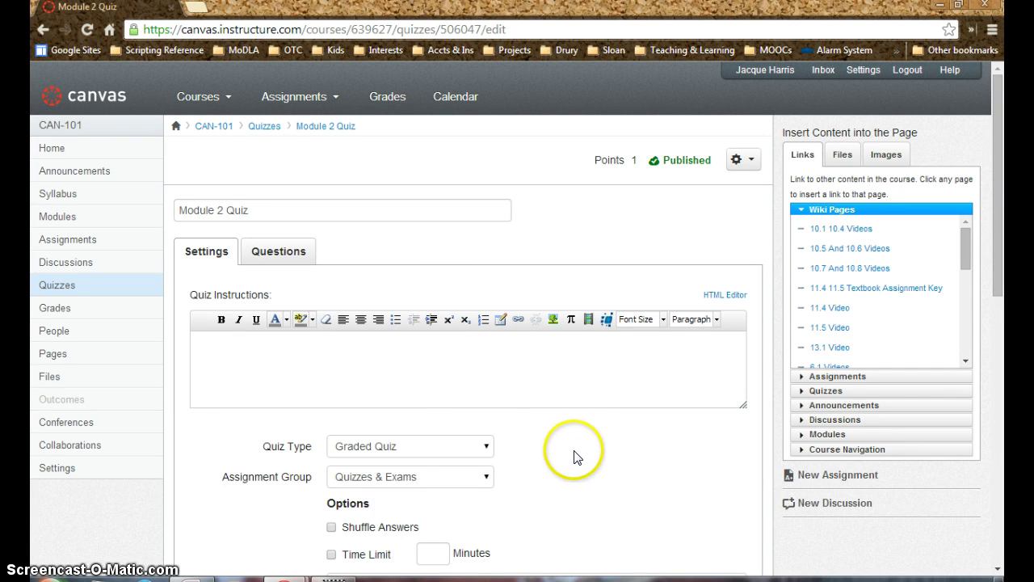
# Examine the available quiz types and assignment groups in the quiz settings.
pyautogui.click(484, 449)
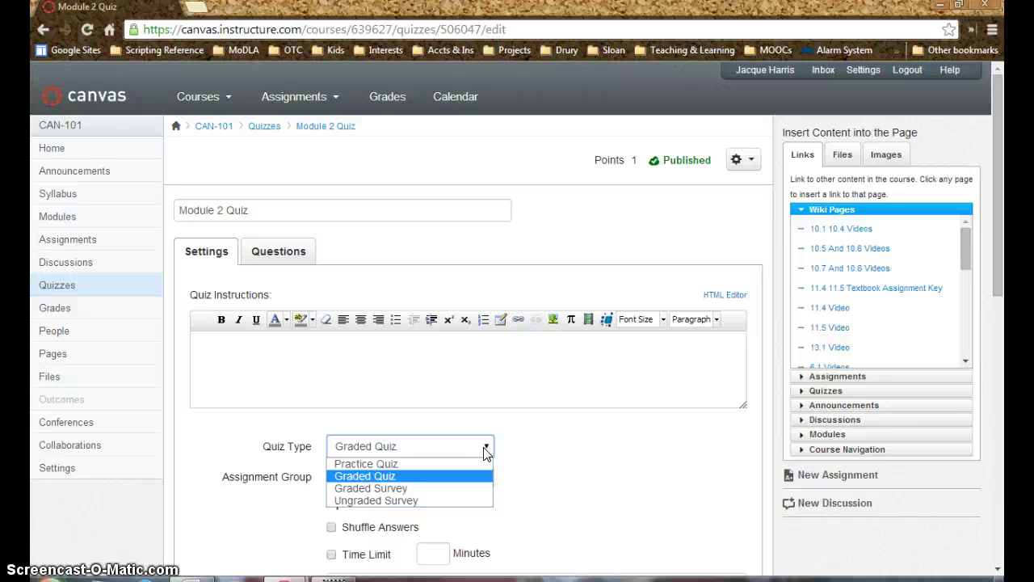
pyautogui.click(529, 450)
pyautogui.click(486, 479)
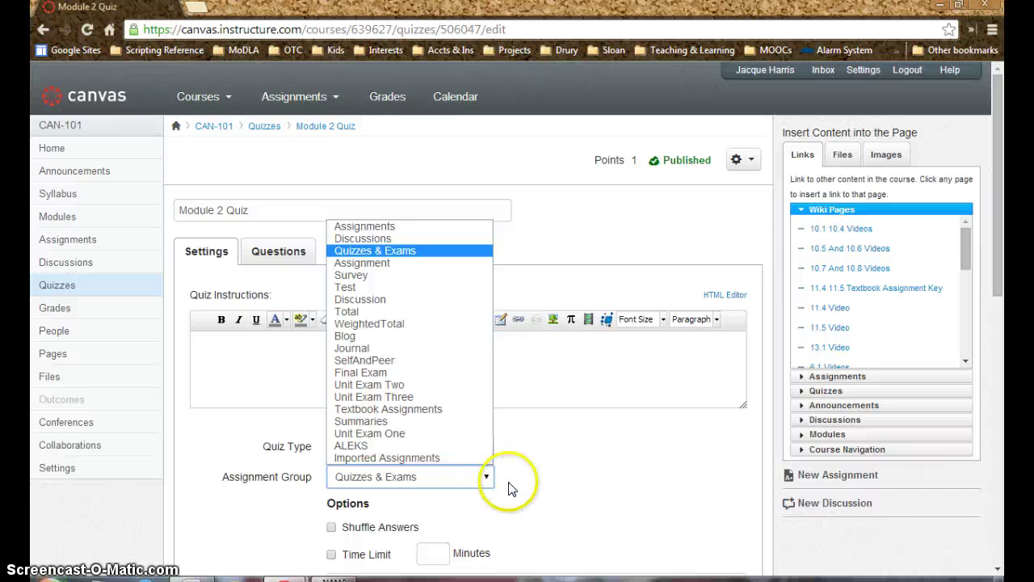
pyautogui.click(587, 488)
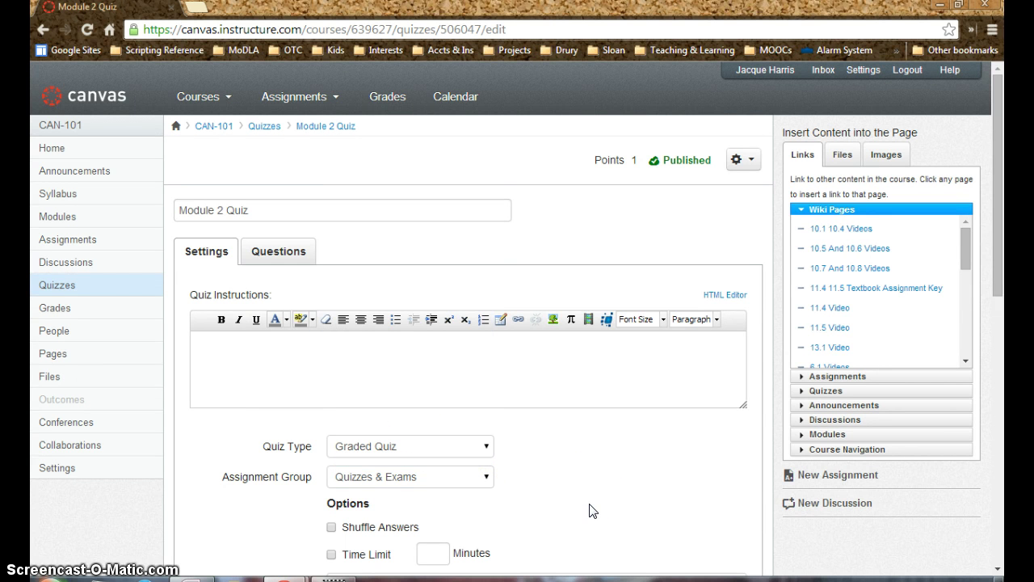
pyautogui.click(397, 530)
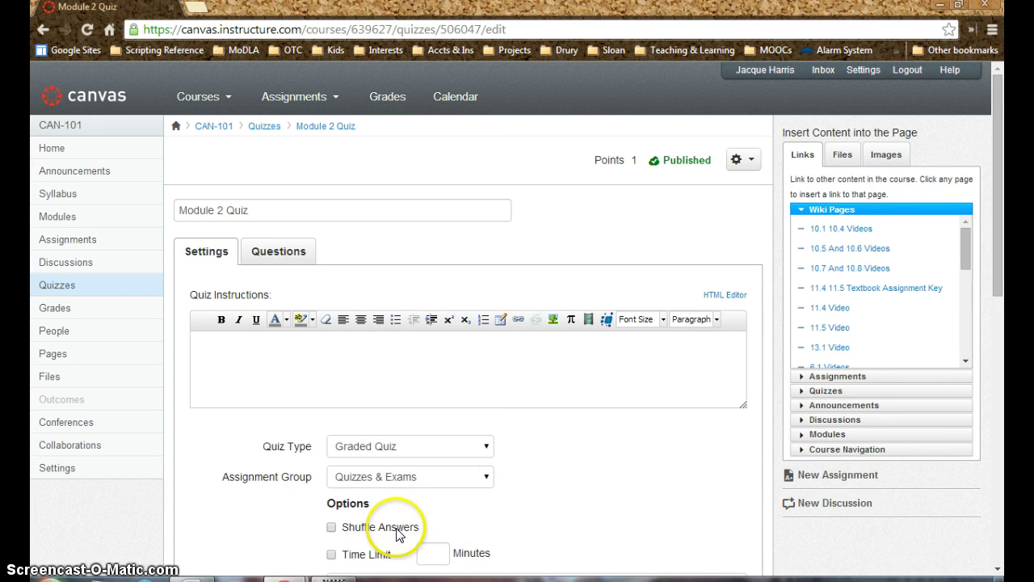
# Try allowing multiple attempts with the highest score kept and a limit on the allowed attempts.
pyautogui.scroll(-1, 397, 535)
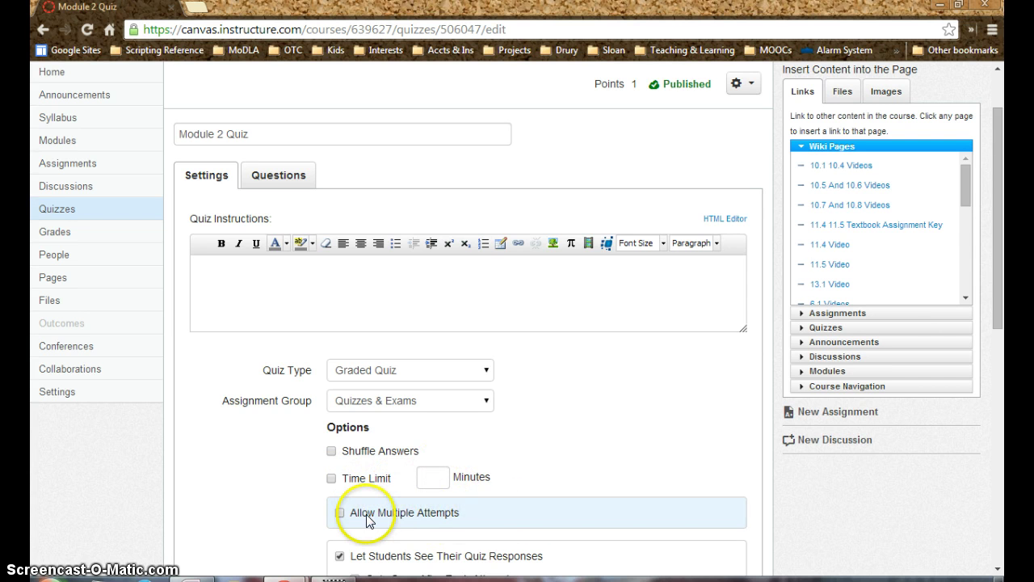
pyautogui.scroll(-1, 363, 521)
pyautogui.click(339, 436)
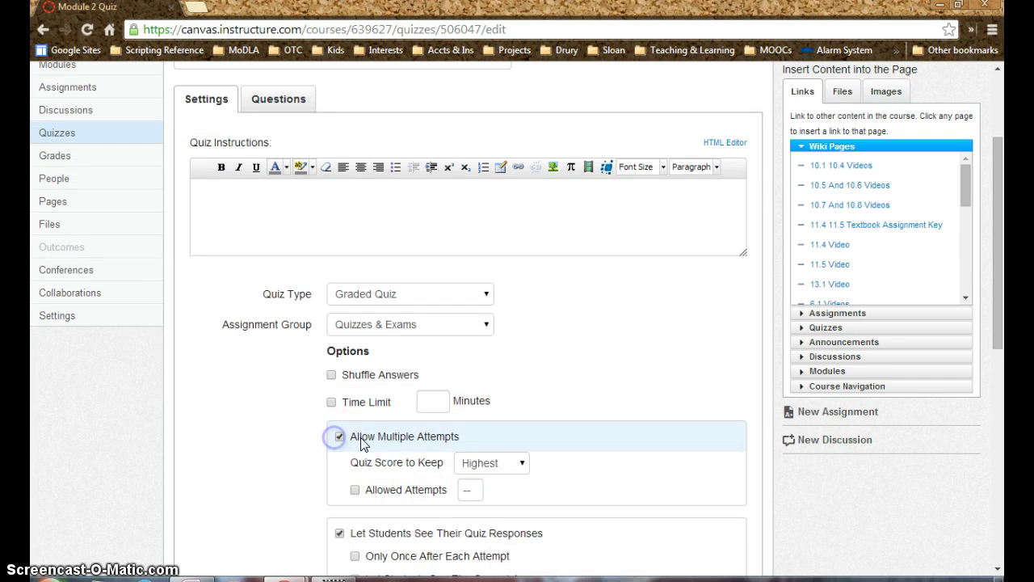
pyautogui.click(518, 463)
pyautogui.click(519, 466)
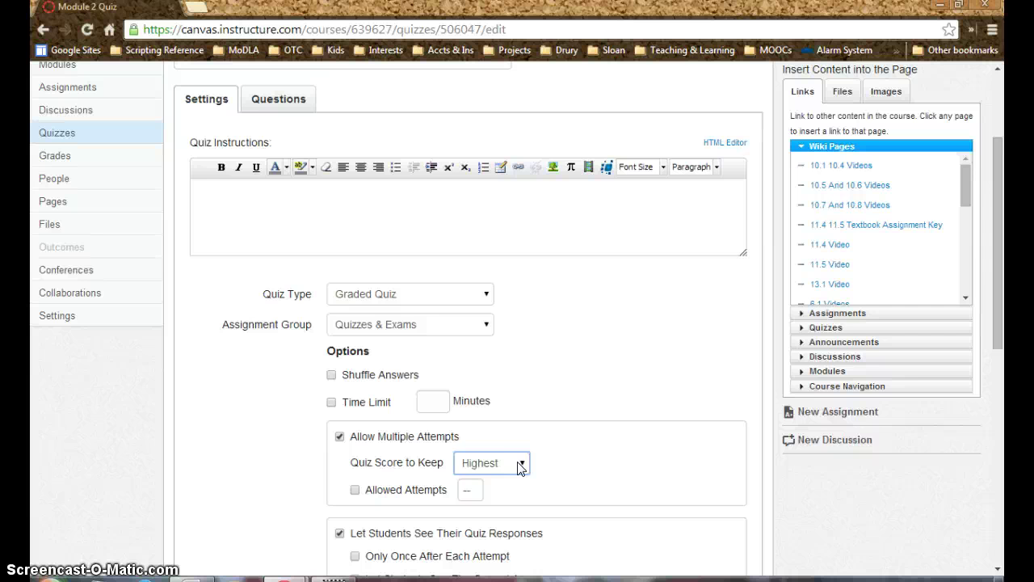
pyautogui.scroll(-1, 367, 467)
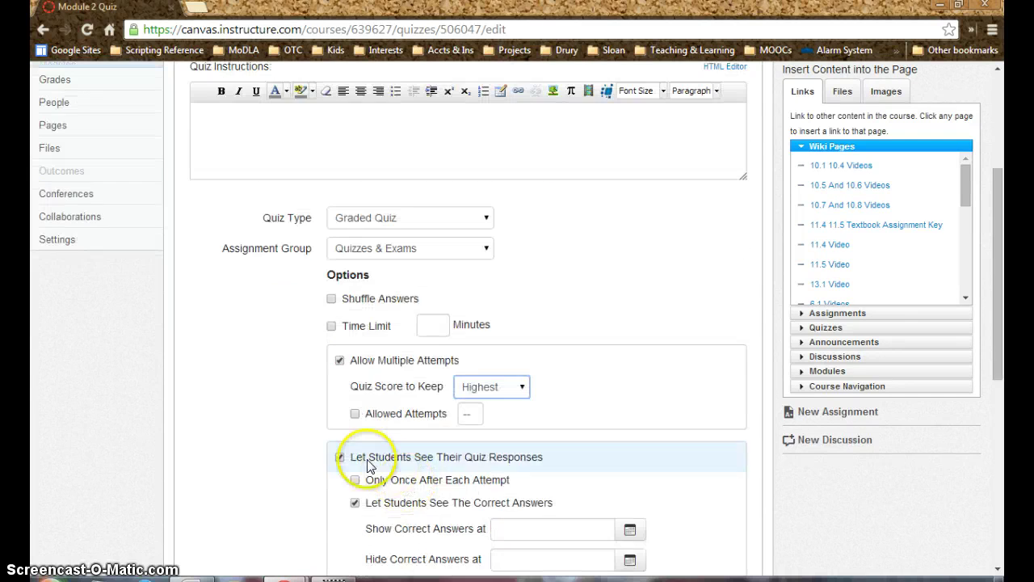
pyautogui.click(355, 412)
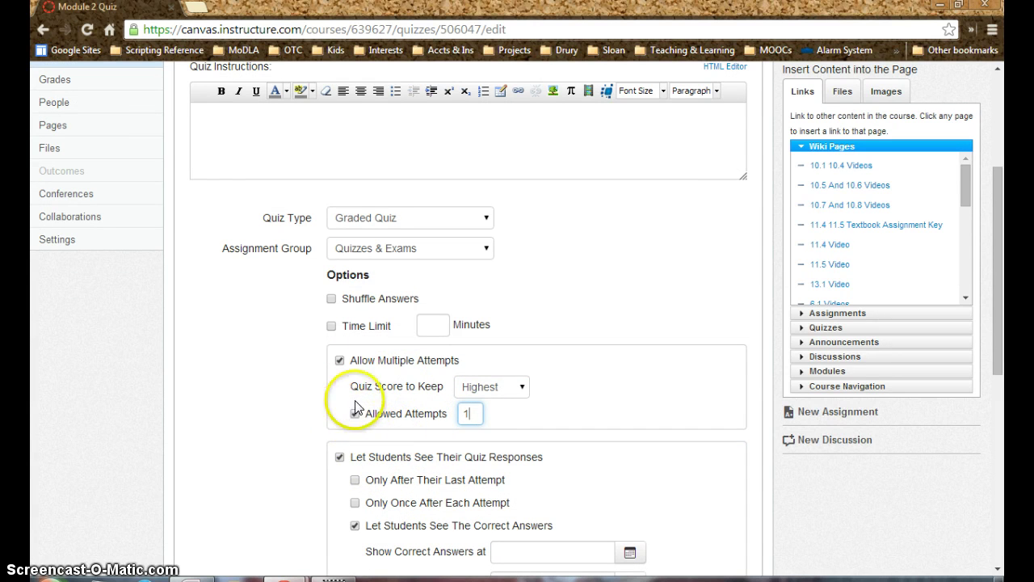
pyautogui.click(340, 361)
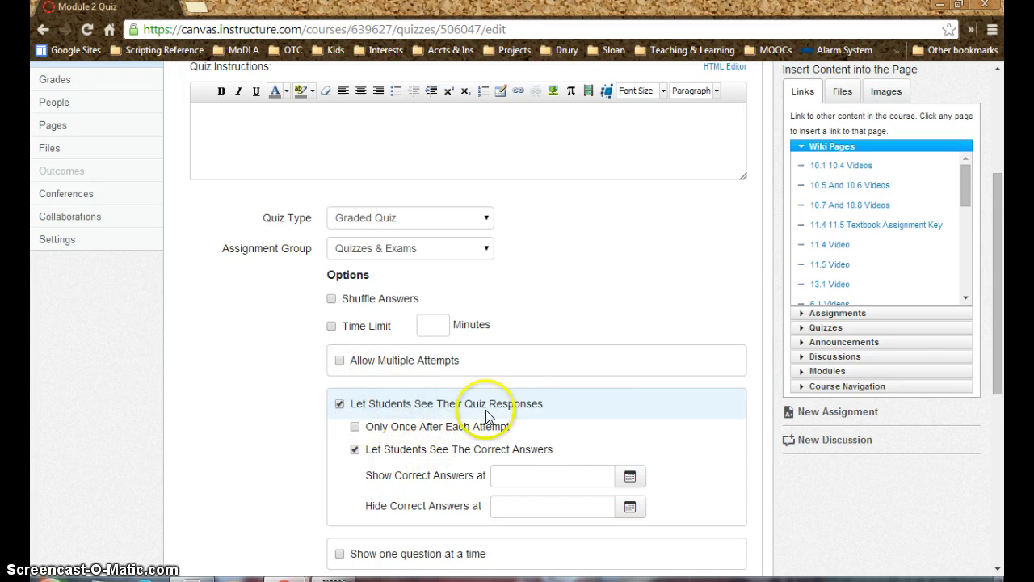
# Examine the date choices for showing and hiding the correct answers from students.
pyautogui.scroll(-1, 392, 404)
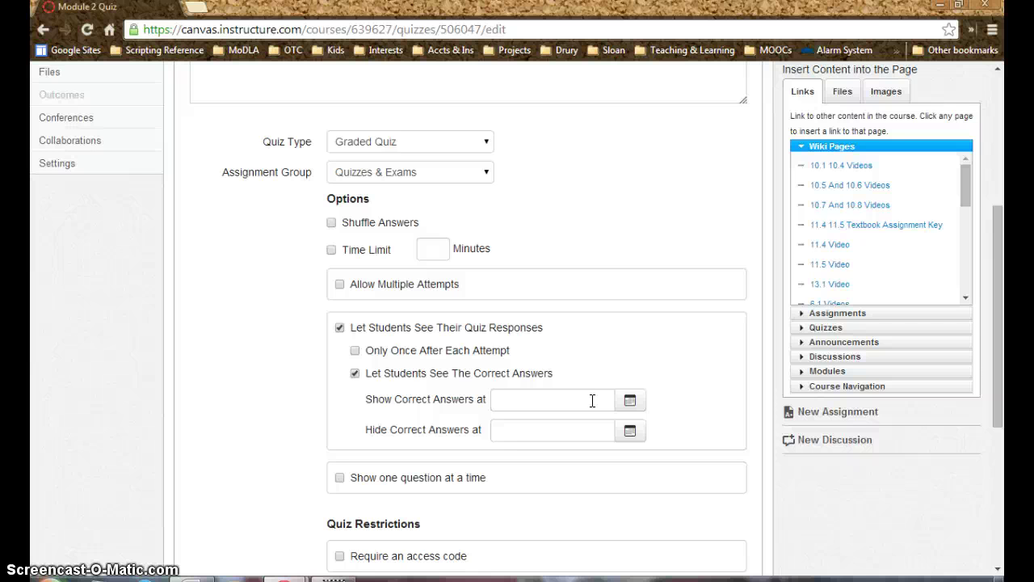
pyautogui.click(629, 402)
pyautogui.click(630, 431)
pyautogui.click(631, 436)
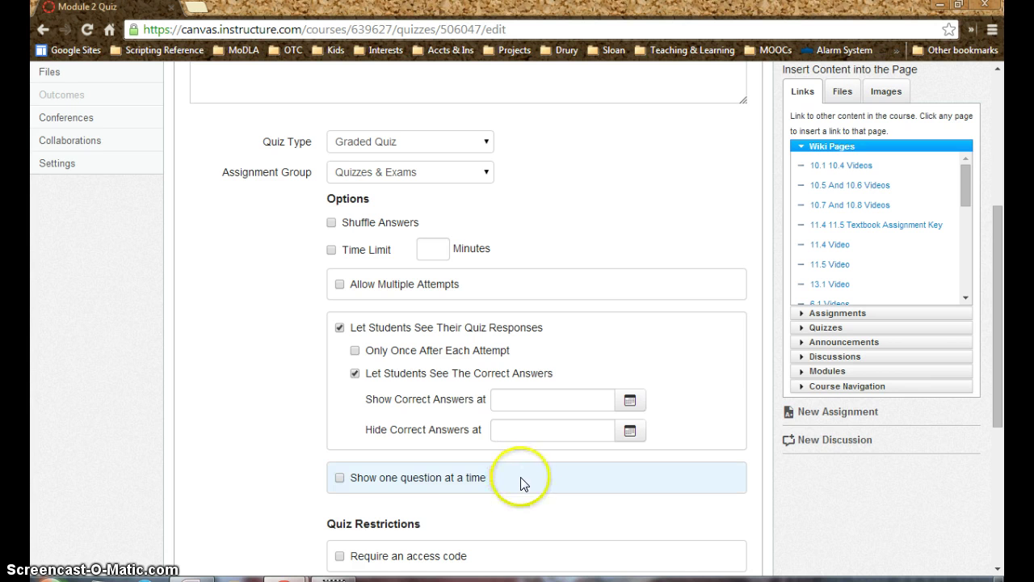
# Try showing one question at a time and locking questions after answering.
pyautogui.scroll(-1, 524, 485)
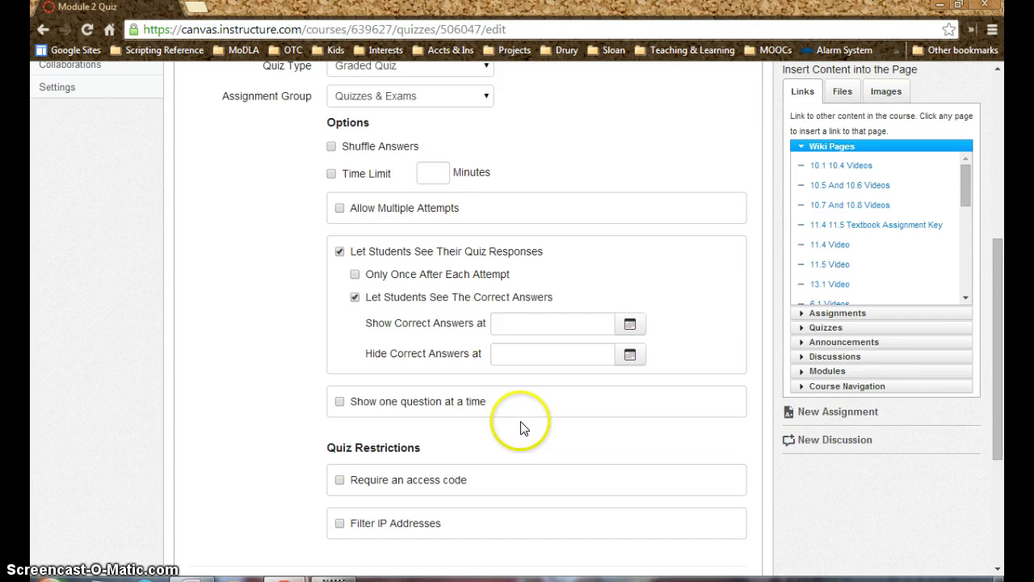
pyautogui.click(376, 402)
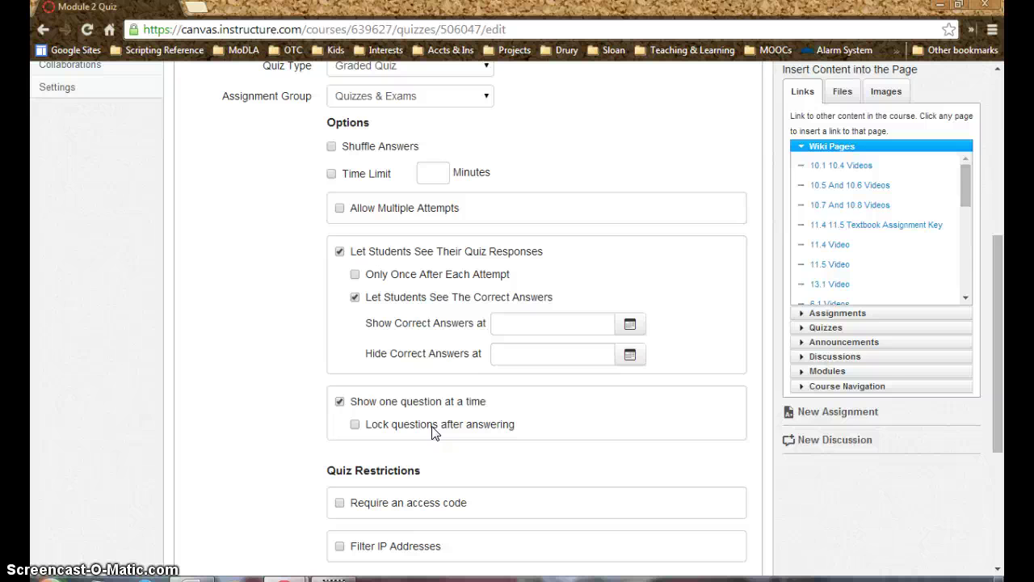
pyautogui.click(460, 425)
pyautogui.click(339, 404)
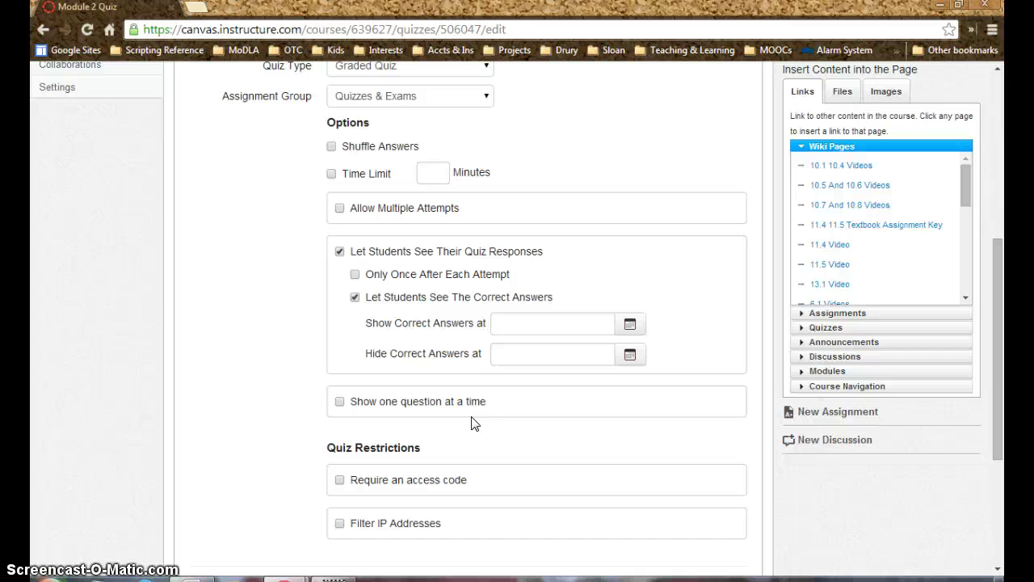
pyautogui.click(477, 422)
# Try requiring an access code under the quiz restrictions without entering a code.
pyautogui.click(431, 488)
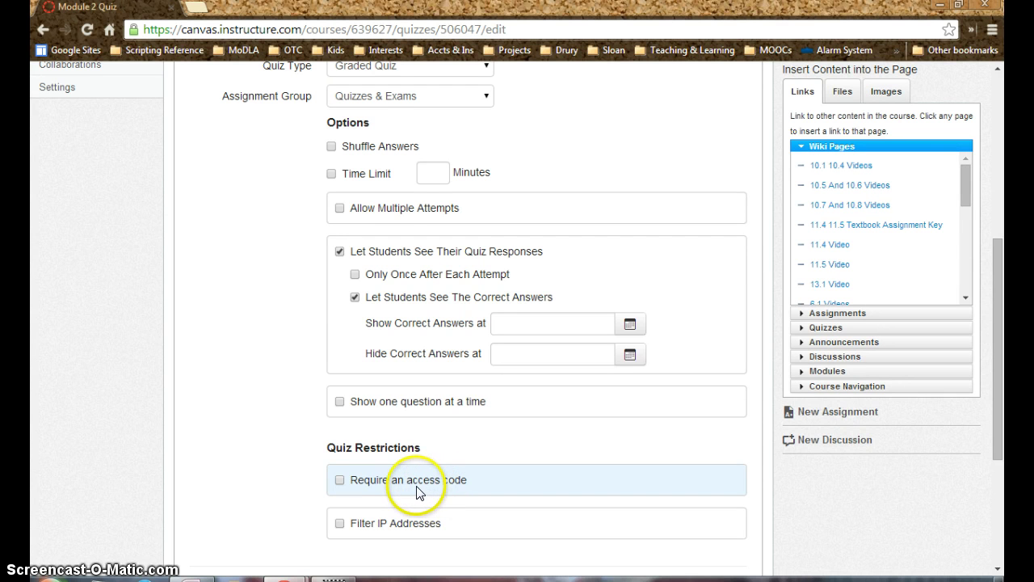
pyautogui.click(340, 481)
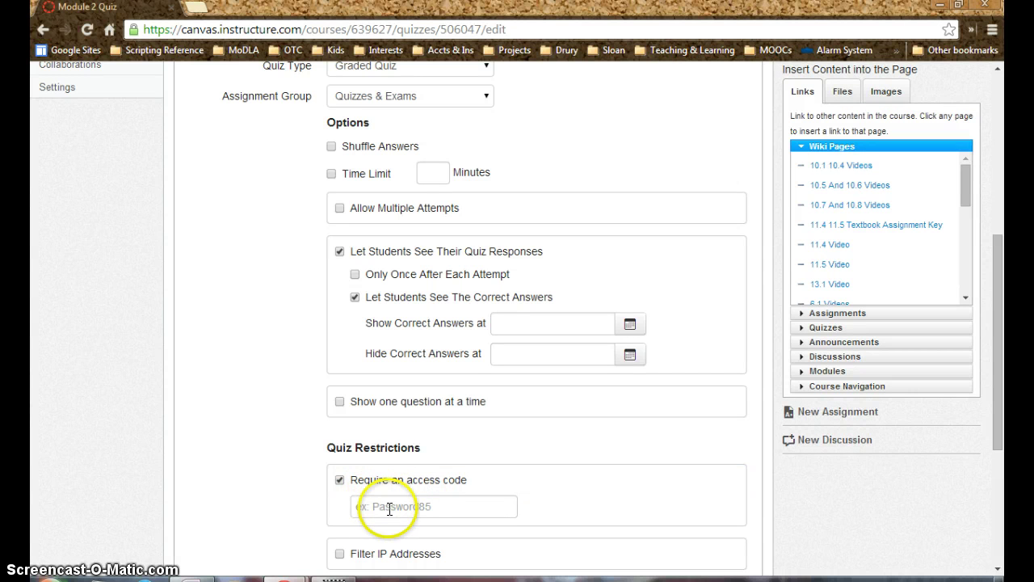
pyautogui.click(340, 480)
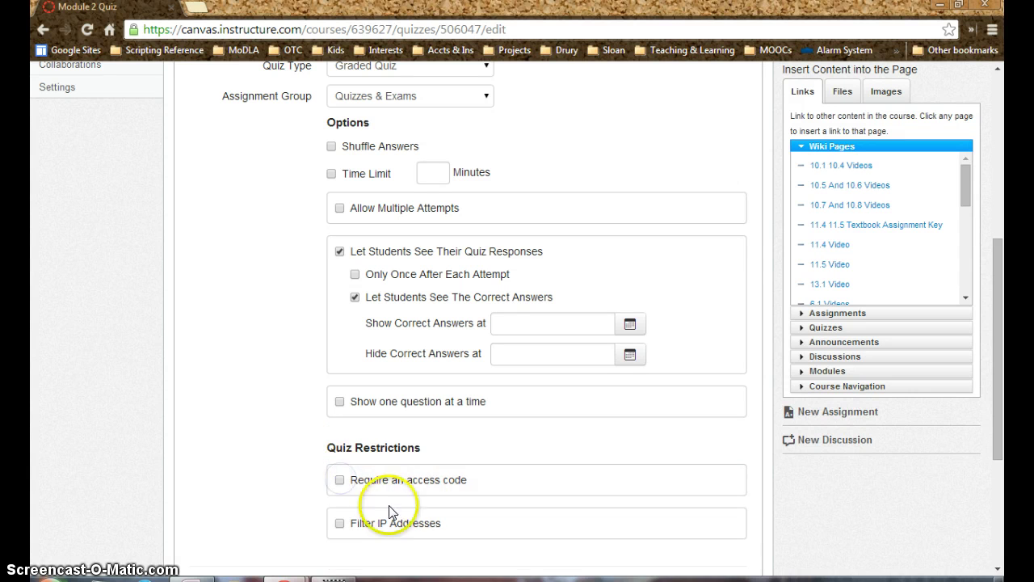
pyautogui.click(340, 480)
pyautogui.click(417, 505)
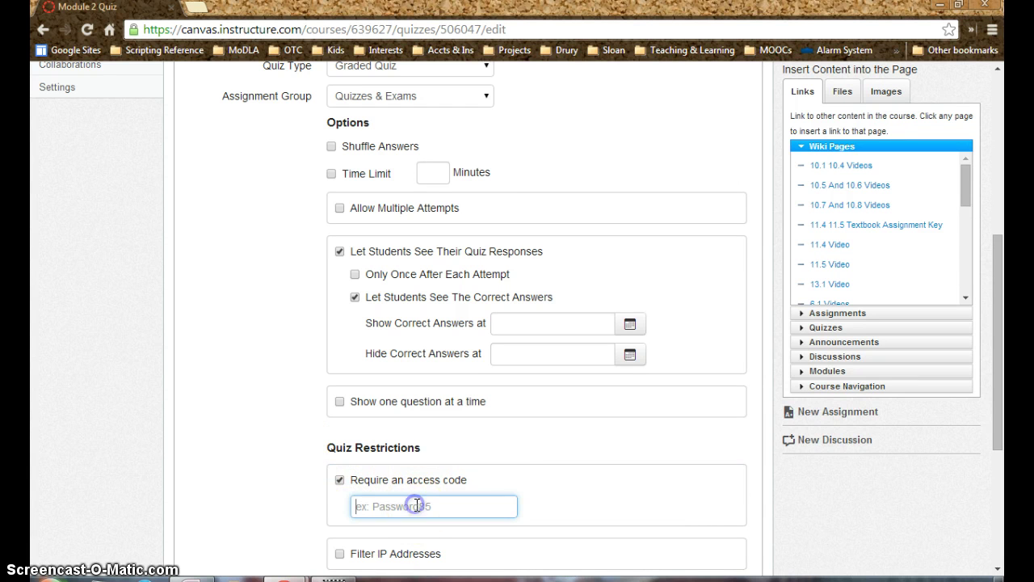
pyautogui.click(340, 480)
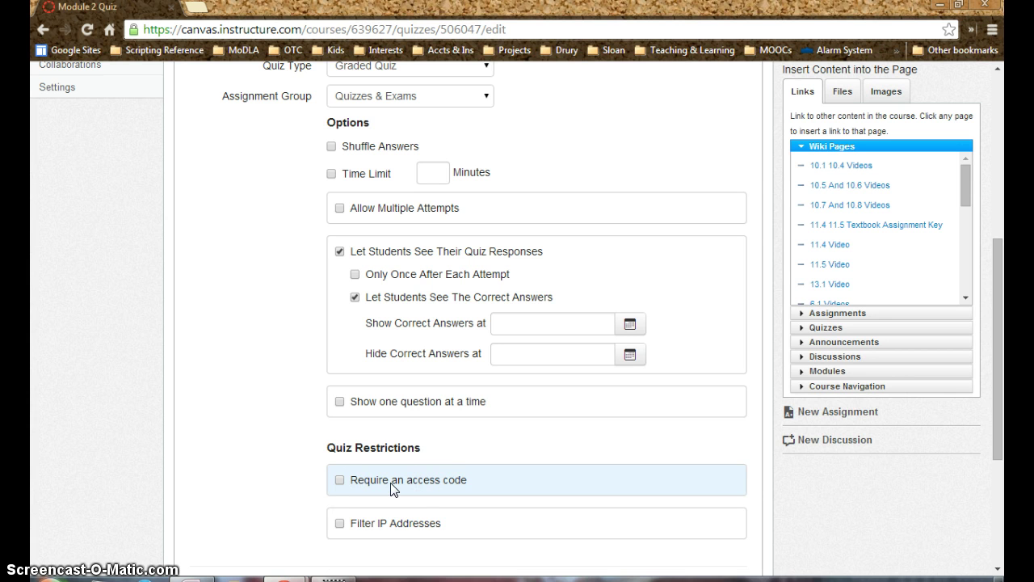
pyautogui.click(391, 483)
pyautogui.click(454, 511)
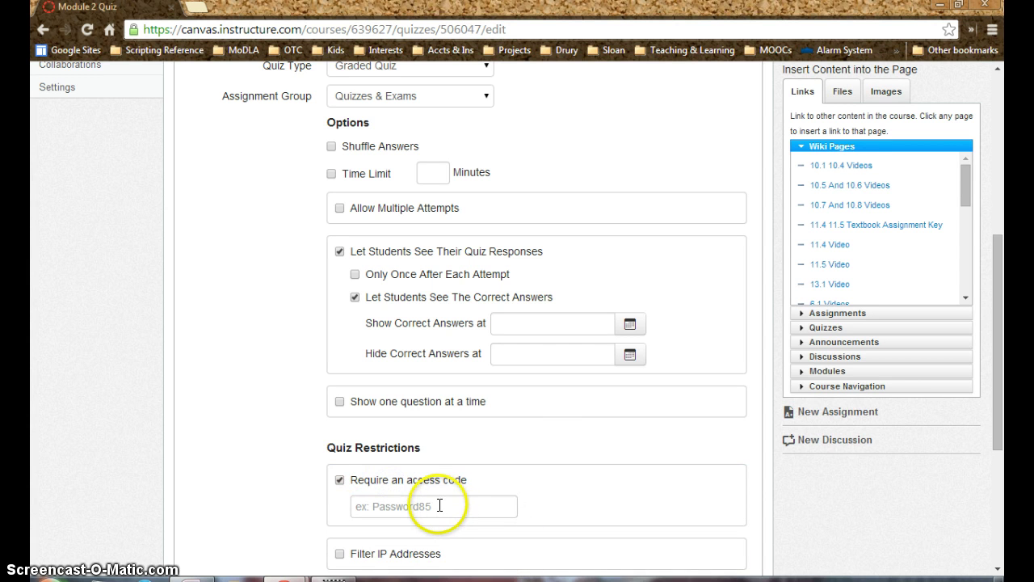
pyautogui.click(340, 479)
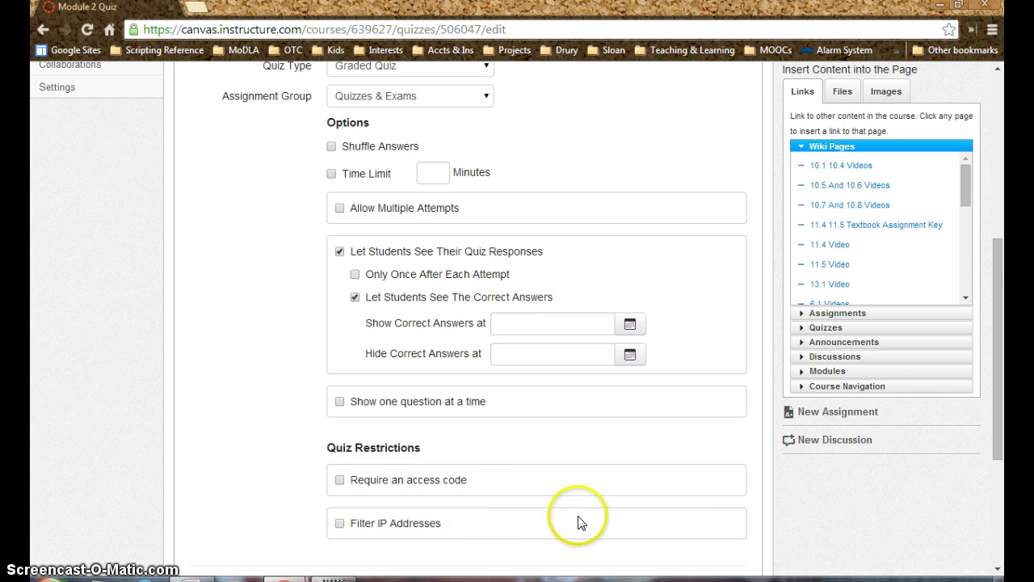
# Examine who the quiz can be assigned to in the due date settings.
pyautogui.scroll(-1, 565, 525)
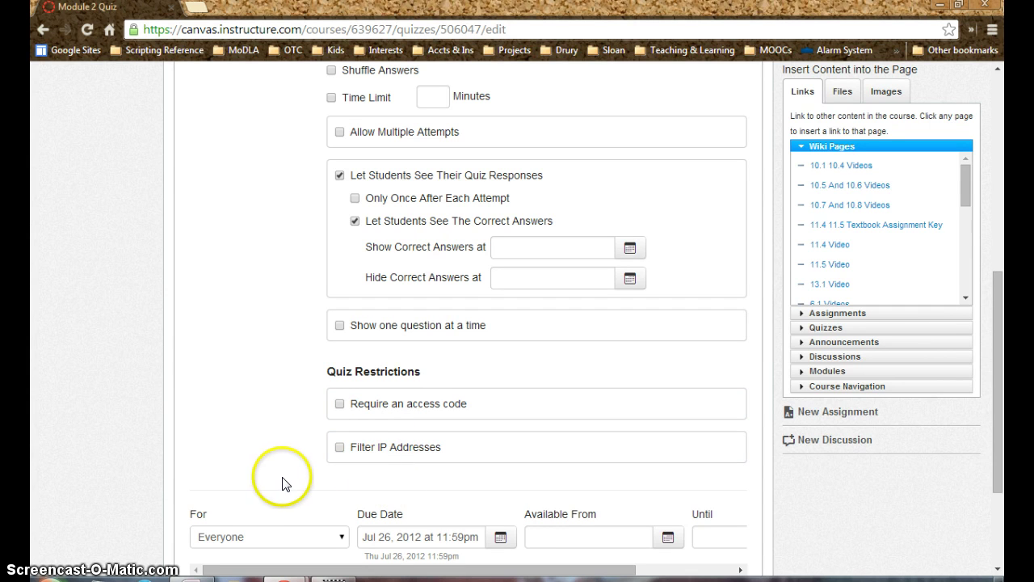
pyautogui.scroll(-1, 292, 485)
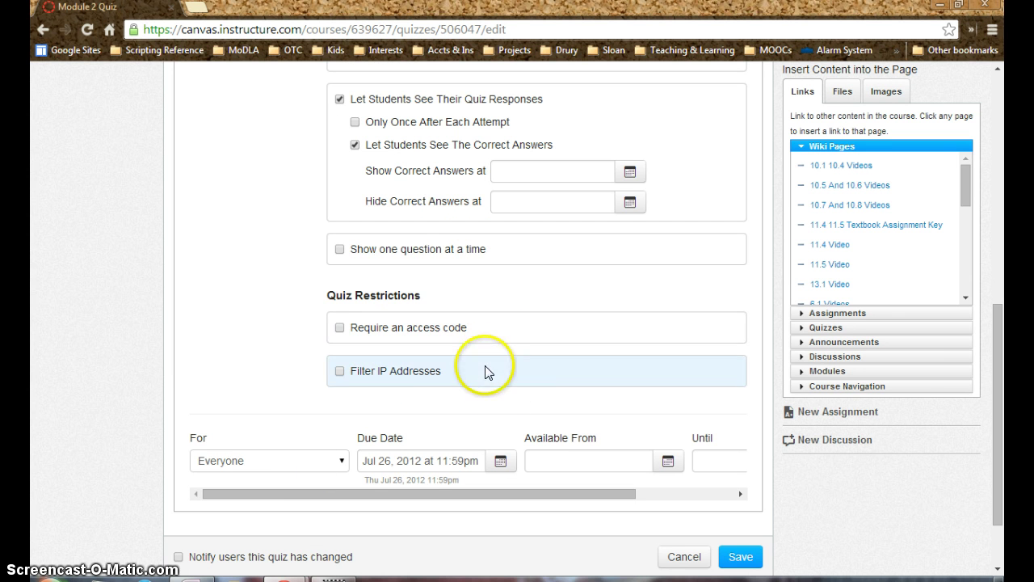
pyautogui.click(340, 463)
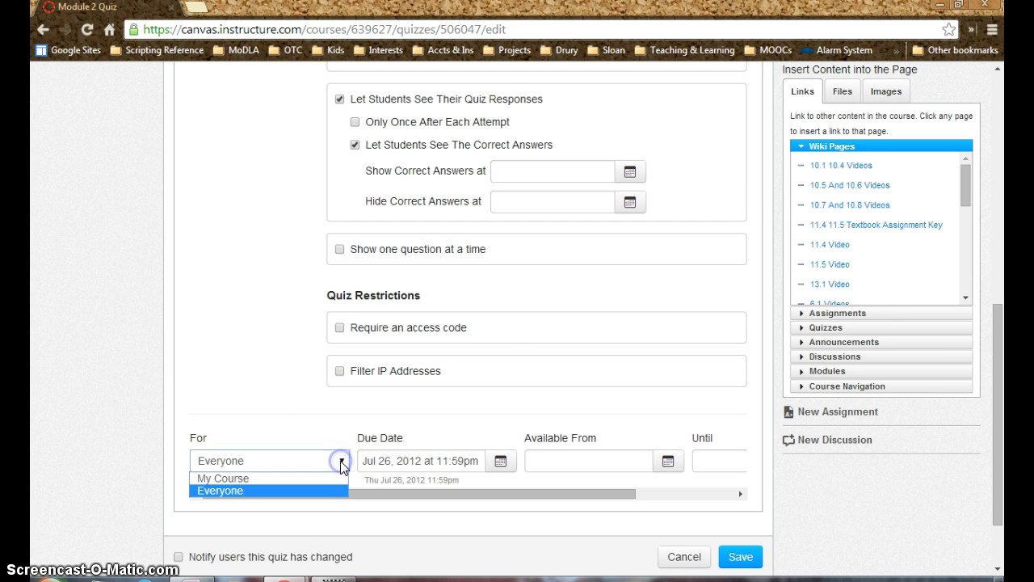
pyautogui.click(340, 462)
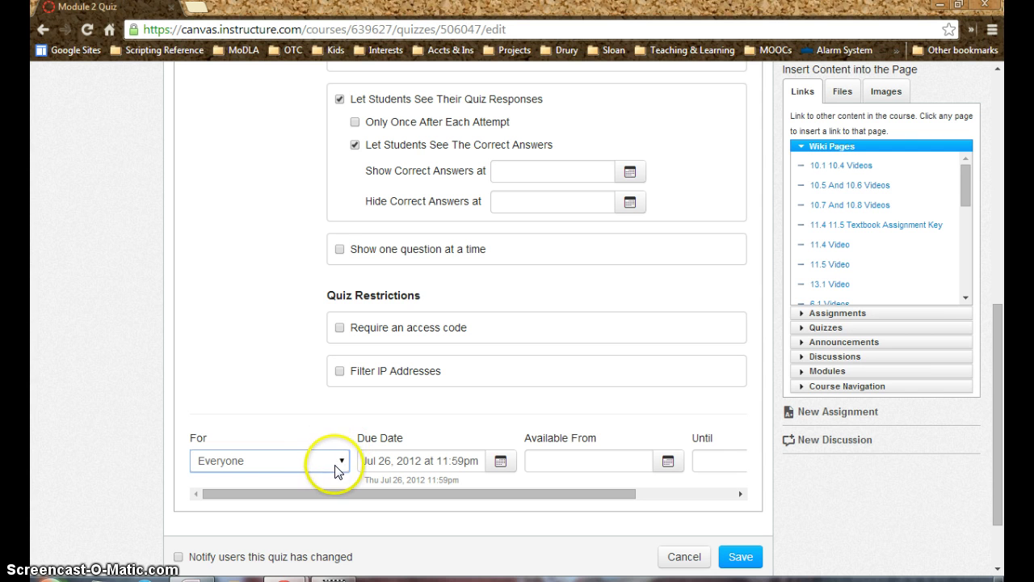
pyautogui.click(341, 462)
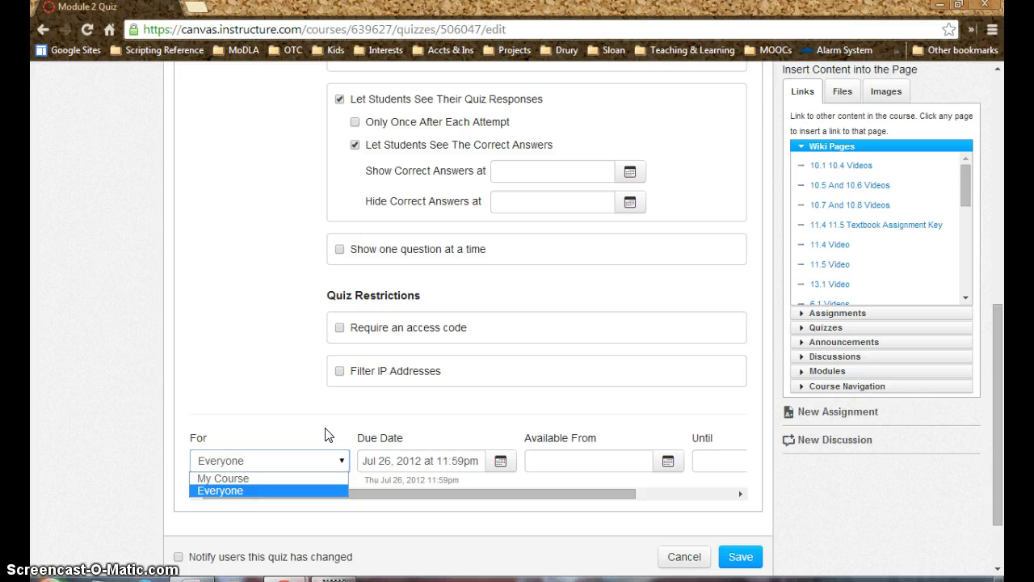
pyautogui.click(324, 432)
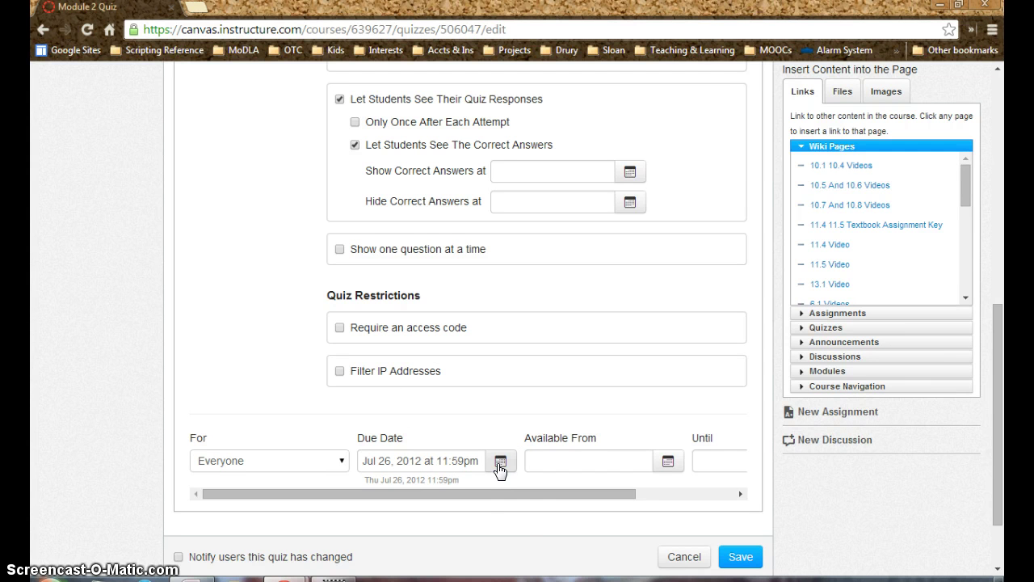
# Set the quiz's Available From date to Aug 21, 2014.
pyautogui.moveTo(518, 496); pyautogui.dragTo(651, 495)
pyautogui.click(541, 467)
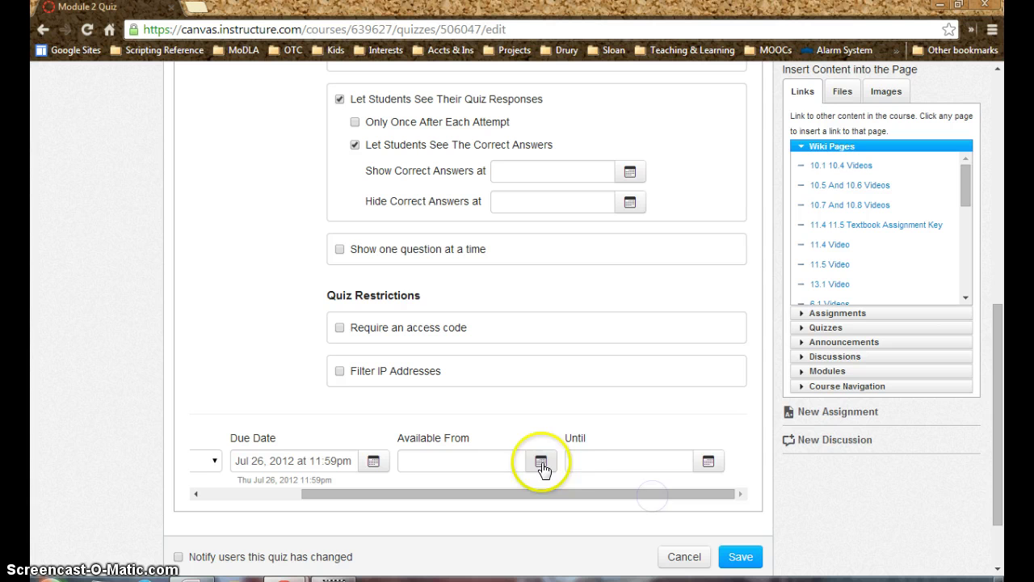
pyautogui.click(540, 464)
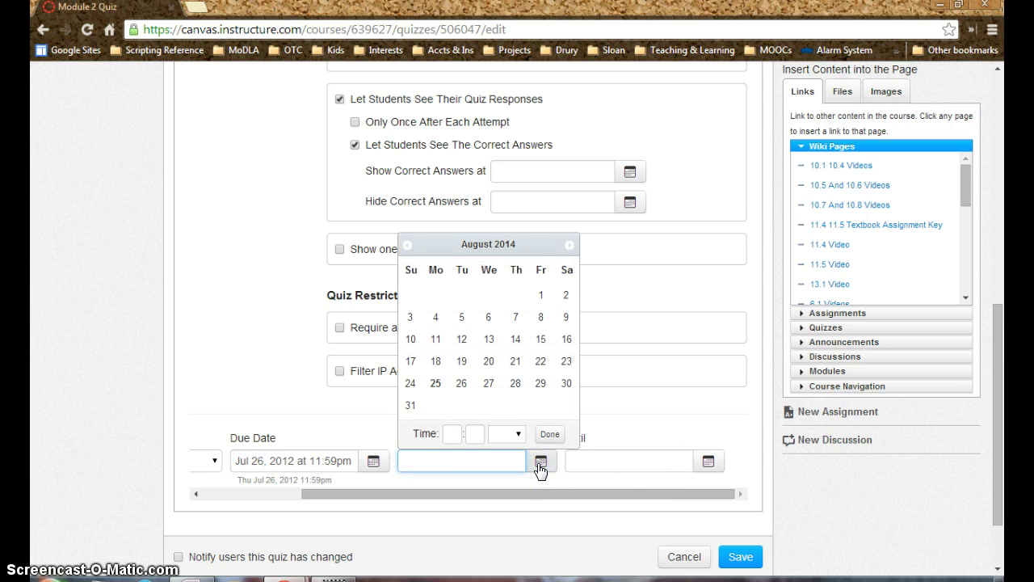
pyautogui.click(656, 429)
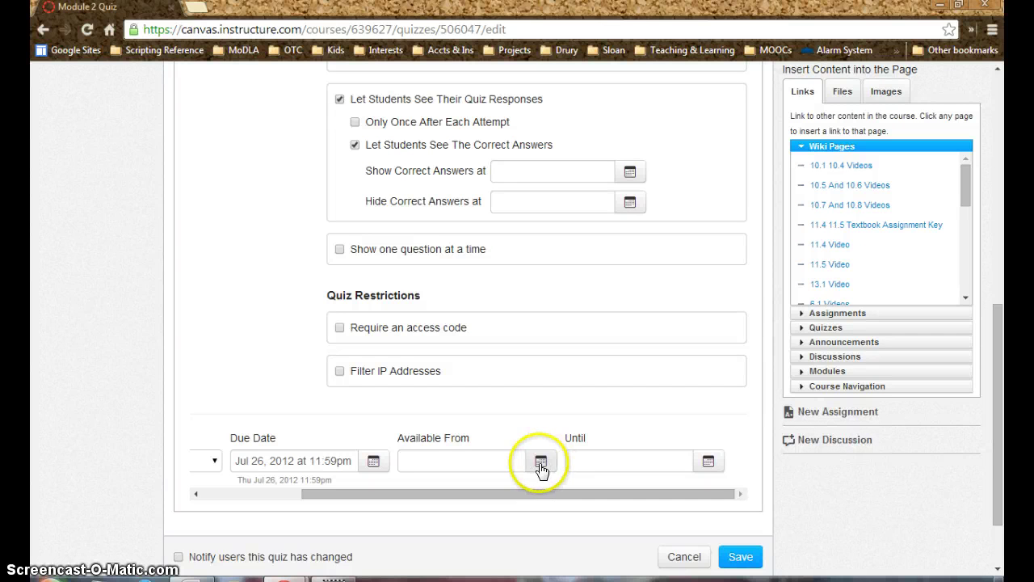
pyautogui.click(542, 463)
pyautogui.click(516, 363)
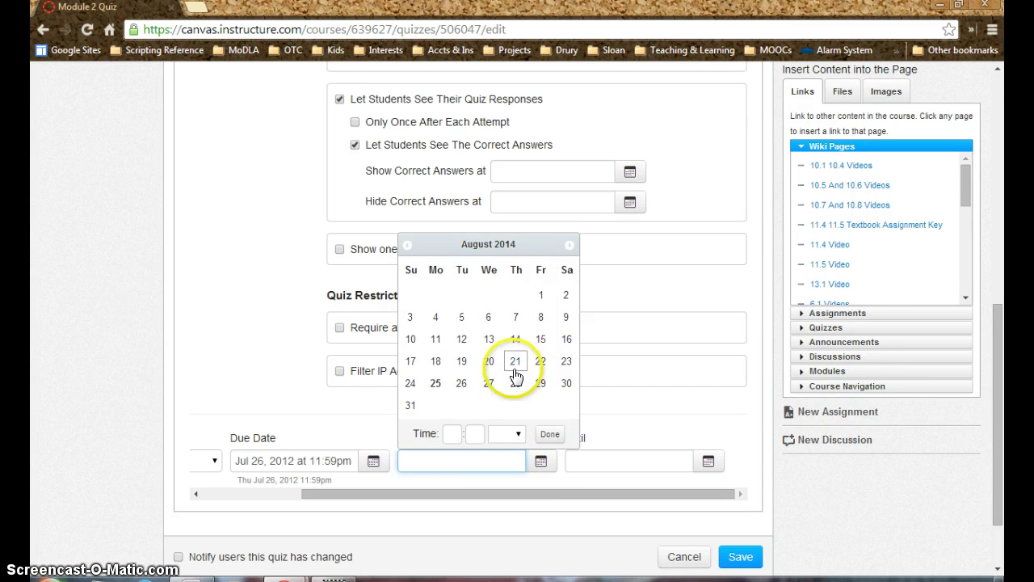
# Set the quiz's Until date to Aug 28, 2014.
pyautogui.click(703, 460)
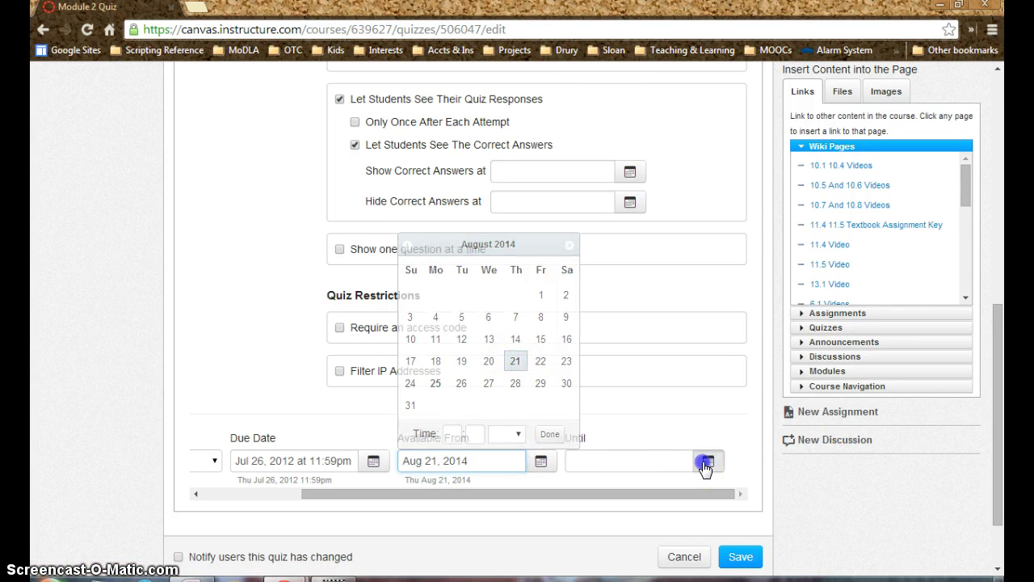
pyautogui.click(628, 460)
pyautogui.click(673, 386)
pyautogui.click(673, 385)
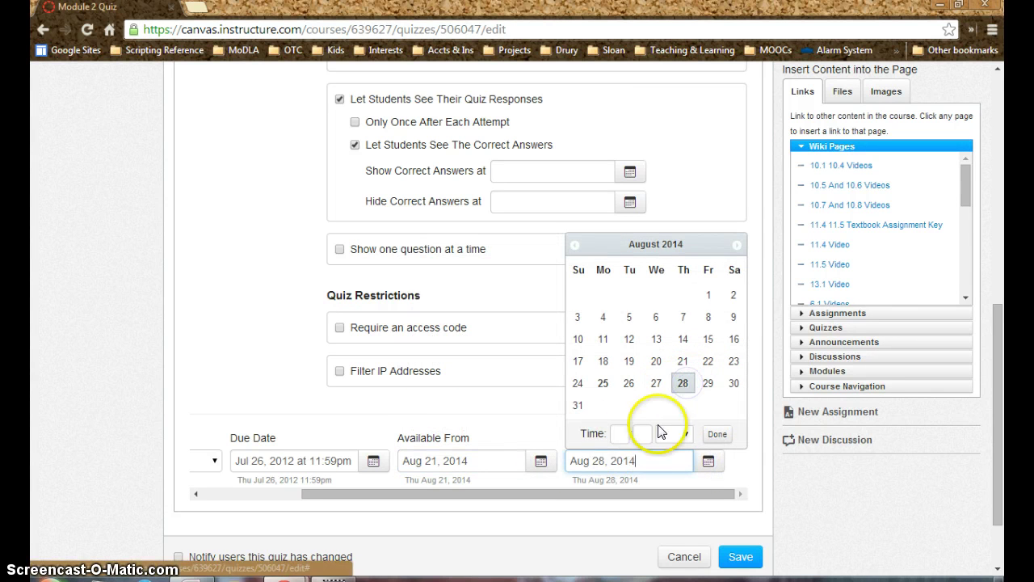
pyautogui.click(508, 420)
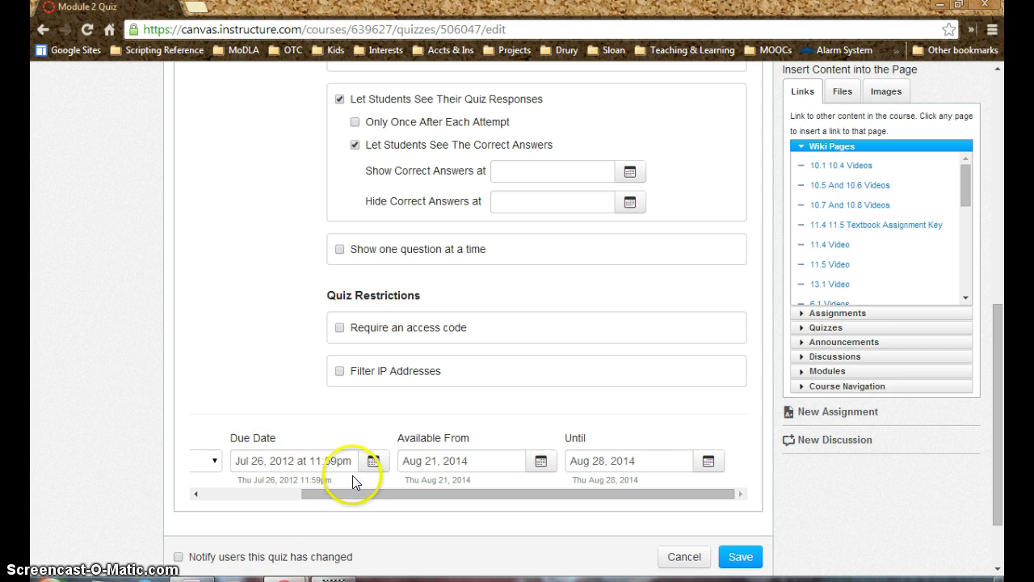
pyautogui.moveTo(346, 495); pyautogui.dragTo(210, 491)
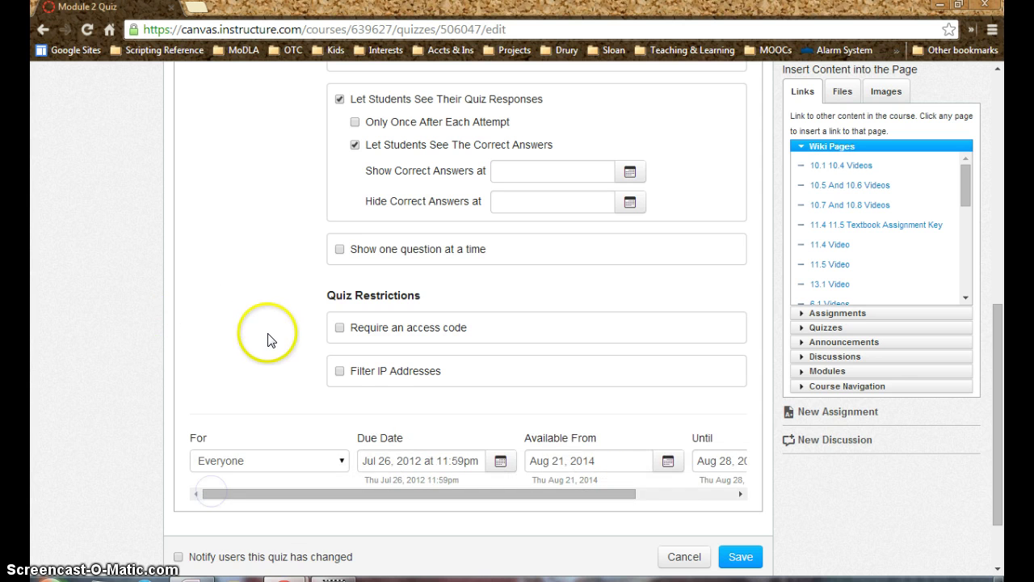
pyautogui.scroll(9, 271, 339)
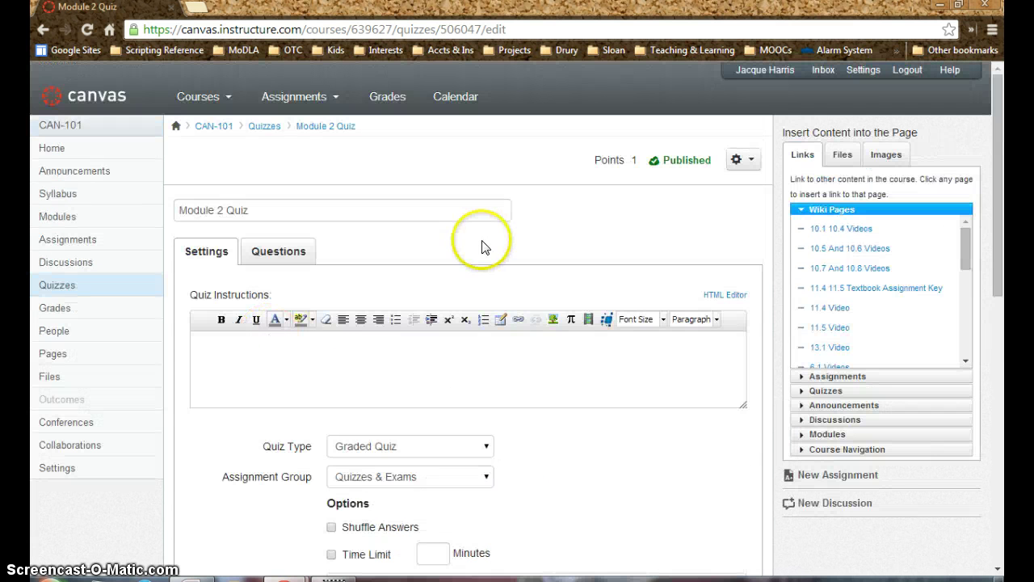